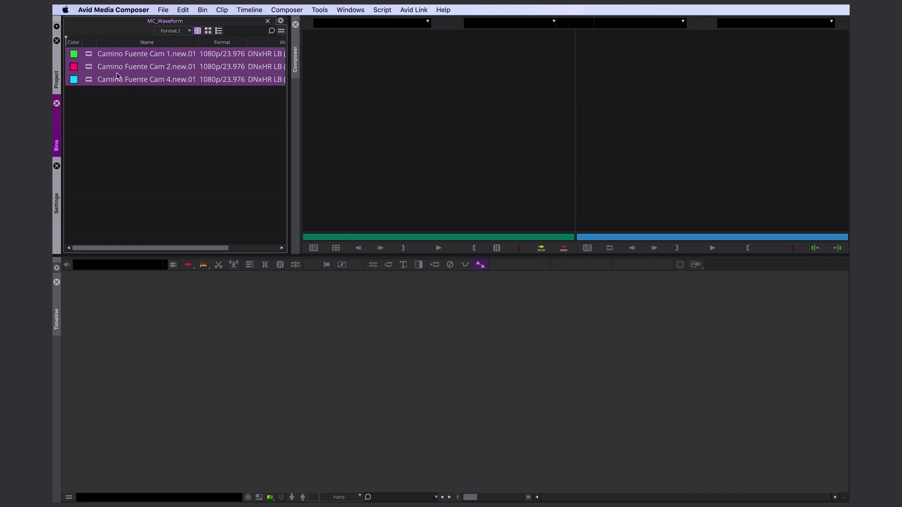
- Open AutoSync settings for the three selected camera clips from the bin's context menu
right_click(113, 68)
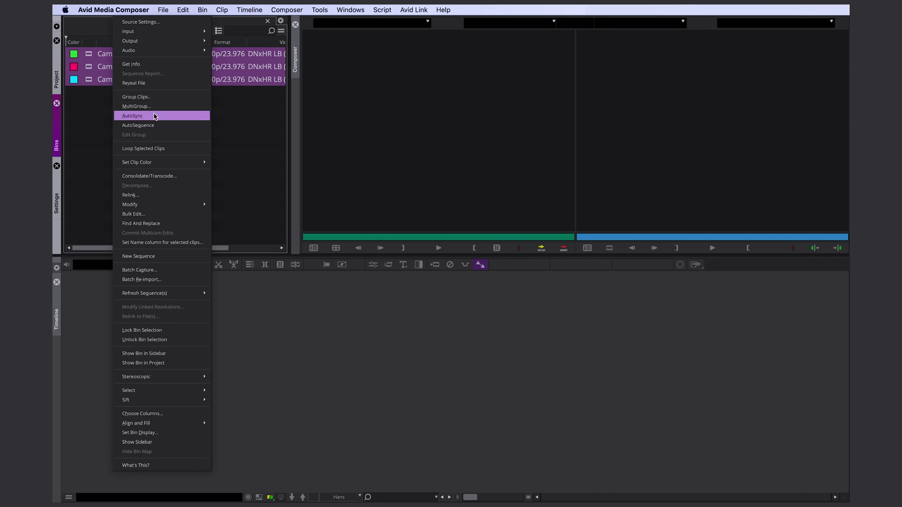
left_click(155, 116)
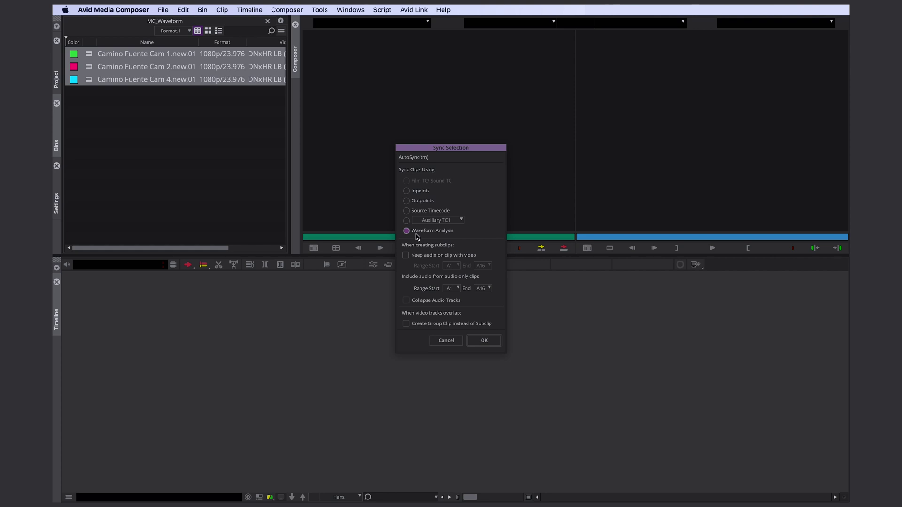
- Sync the clips by Waveform Analysis into group clip Camino Fuente Cam 1.new.01.Grp.01
left_click(414, 190)
left_click(432, 212)
left_click(406, 222)
left_click(430, 232)
left_click(483, 340)
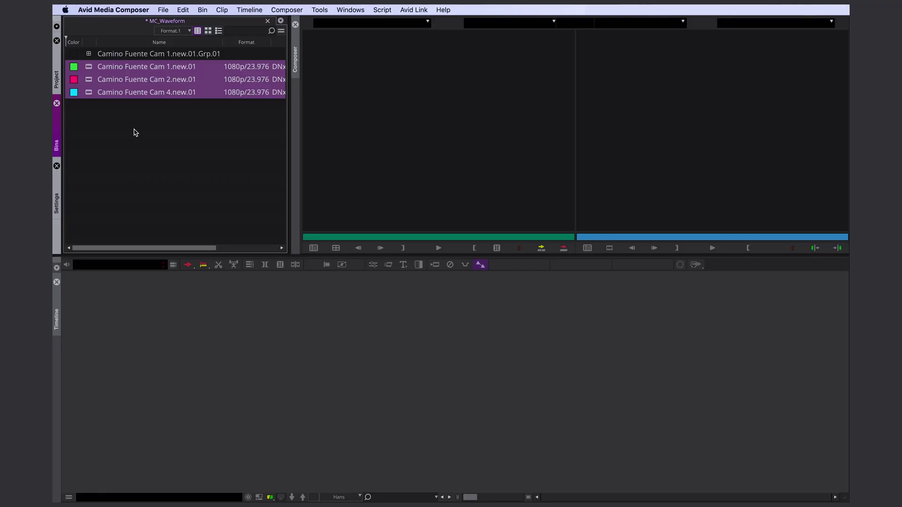
- Review the .Grp.01 group clip in quad split, scrub its timeline, then clear it
double_click(92, 54)
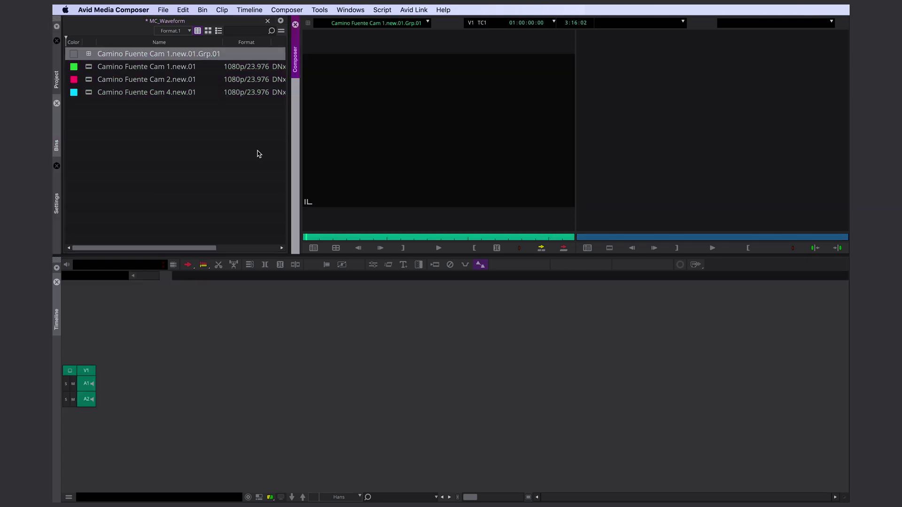
left_click(337, 249)
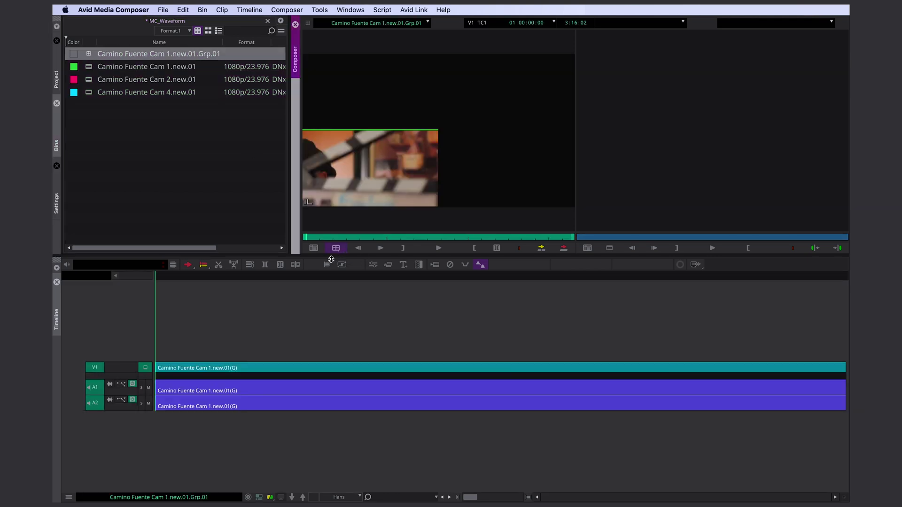
left_click(333, 385)
mouse_move(426, 385)
left_mouse_down()
mouse_move(709, 381)
mouse_move(128, 412)
left_mouse_up()
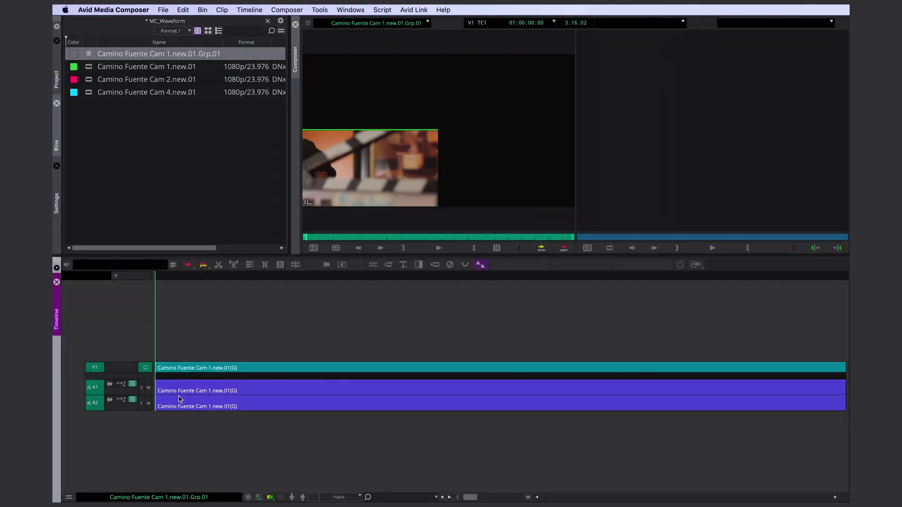
key("Escape")
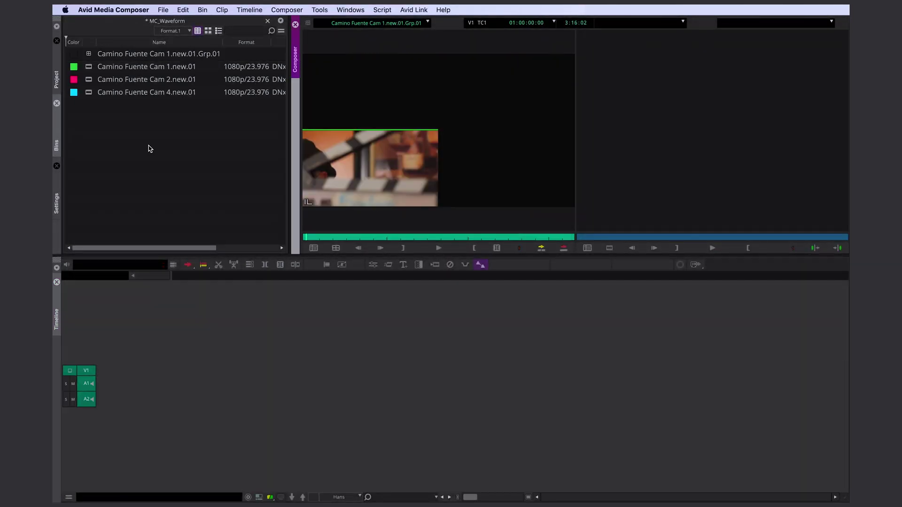
left_click(144, 146)
- Build a sequence named Sync from the three camera clips and select all its segments
mouse_move(139, 135)
left_mouse_down()
mouse_move(90, 67)
mouse_move(423, 338)
left_mouse_up()
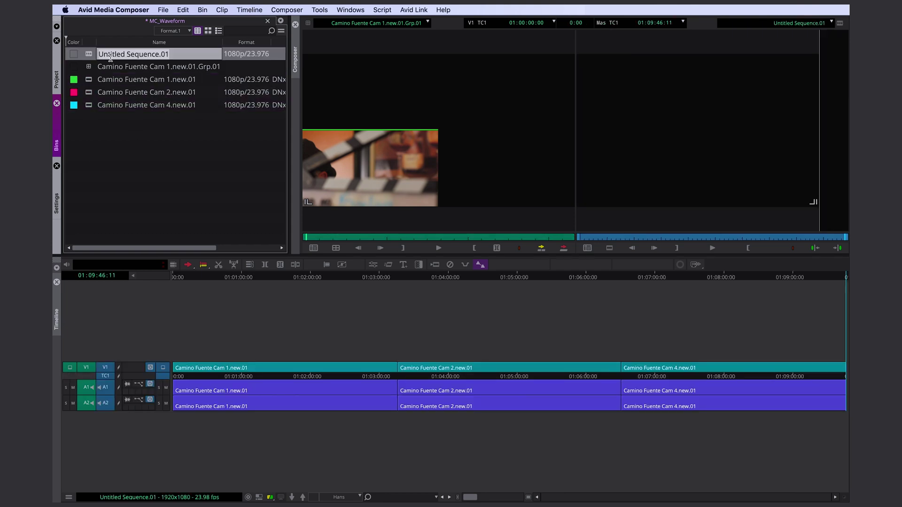
type("Sync")
key("Return")
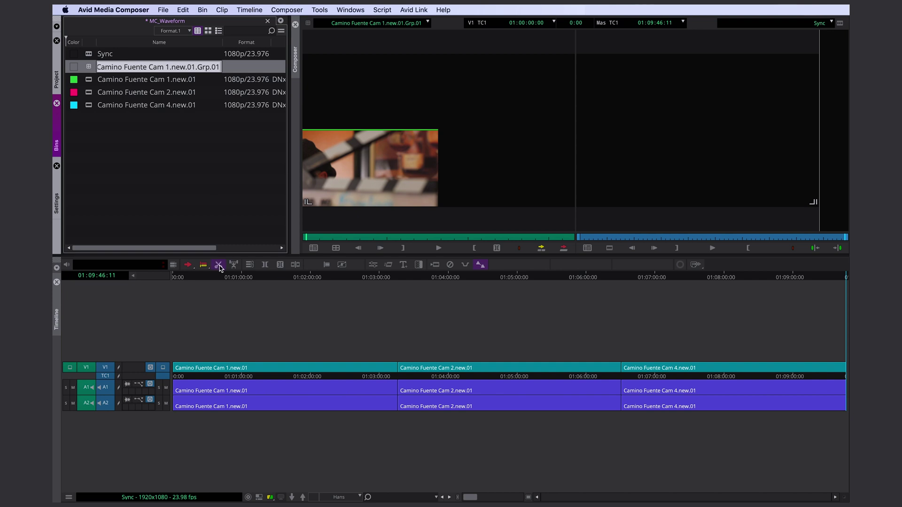
left_click_drag(169, 345, 818, 447)
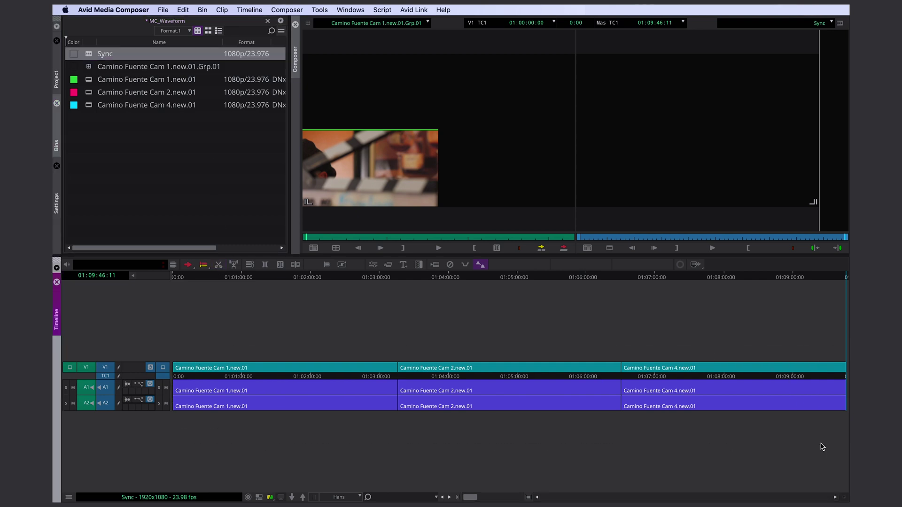
right_click(651, 399)
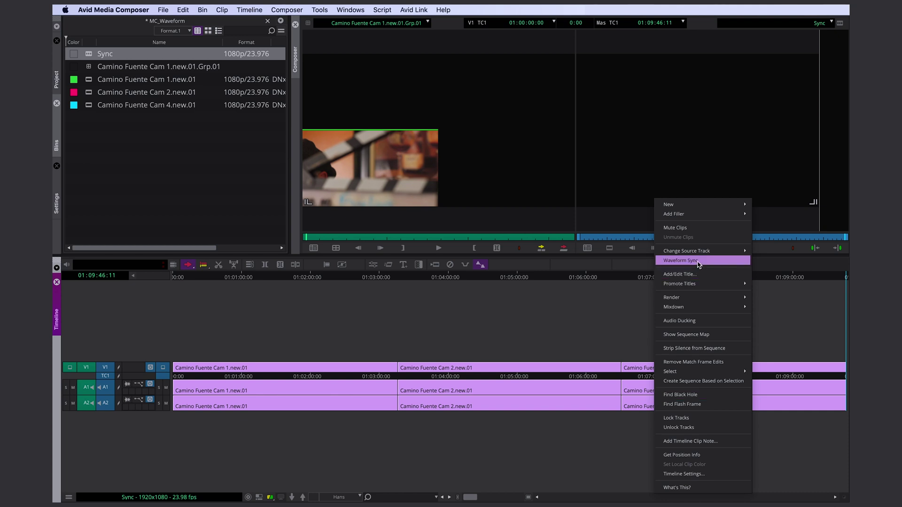
- Run Waveform Sync on the selected Sync segments, stacking them onto separate tracks
left_click(713, 264)
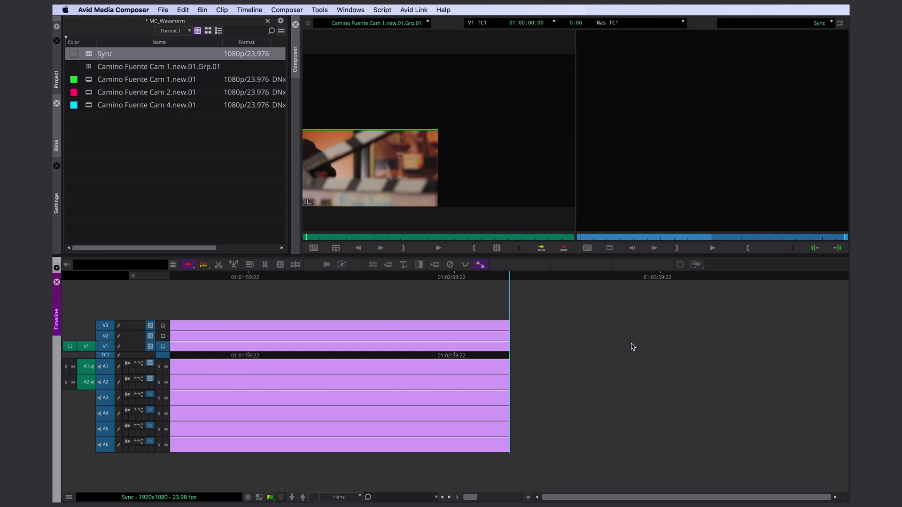
left_click(442, 349)
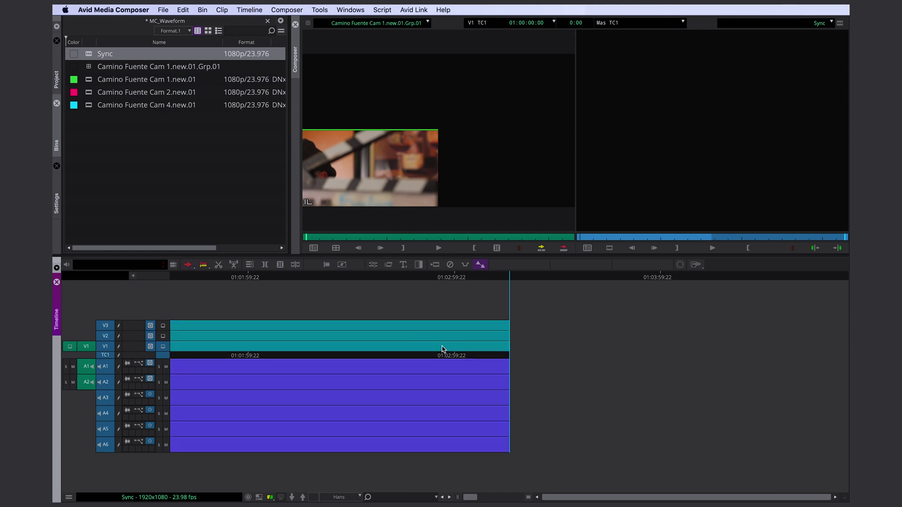
left_click_drag(339, 356, 168, 338)
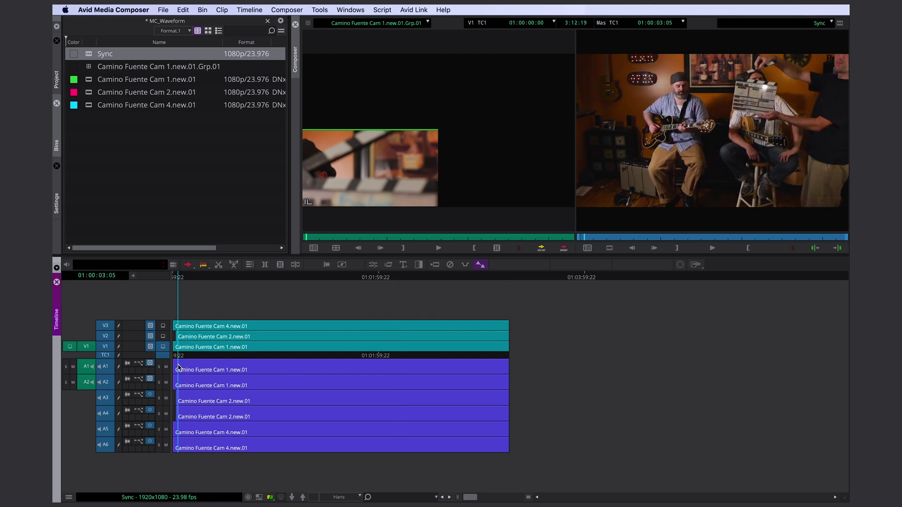
left_click(164, 337)
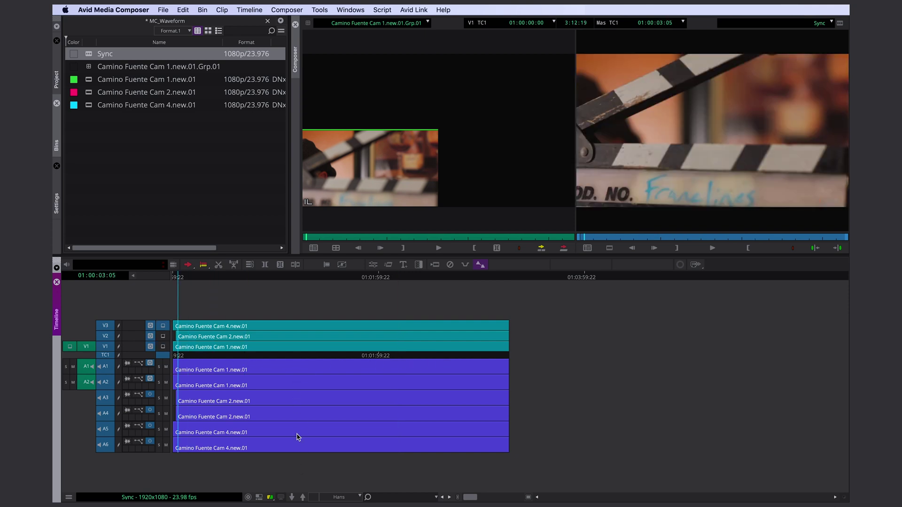
mouse_move(184, 359)
left_mouse_down()
mouse_move(322, 401)
mouse_move(458, 382)
left_mouse_up()
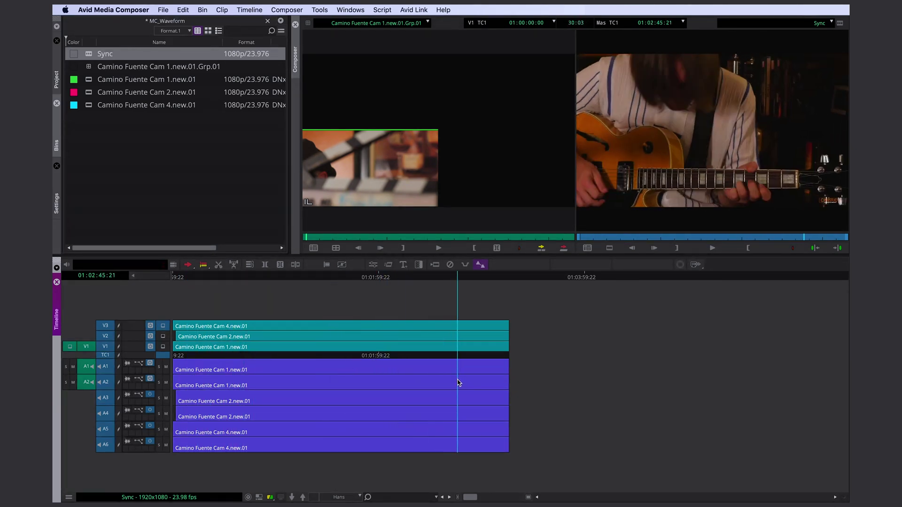
key("space")
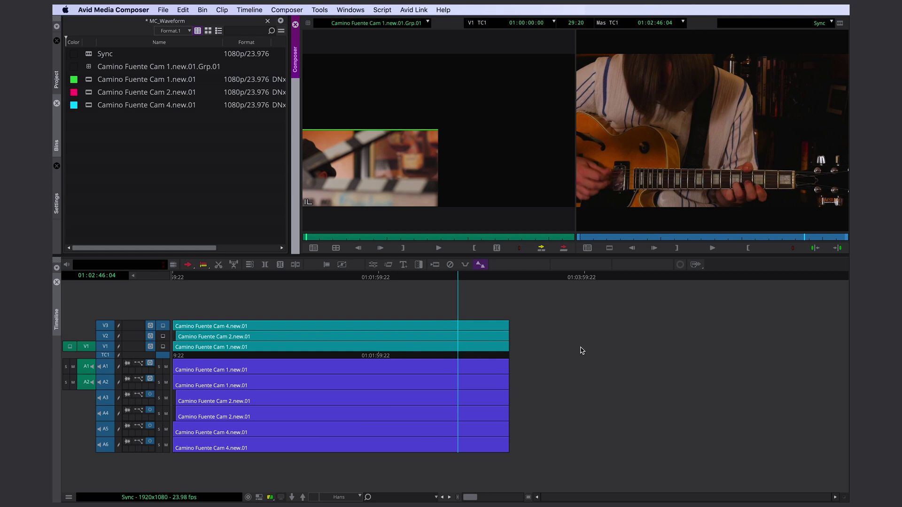
- Create group clip Sync.Grp.01 from the Sync sequence in the Record monitor
right_click(641, 106)
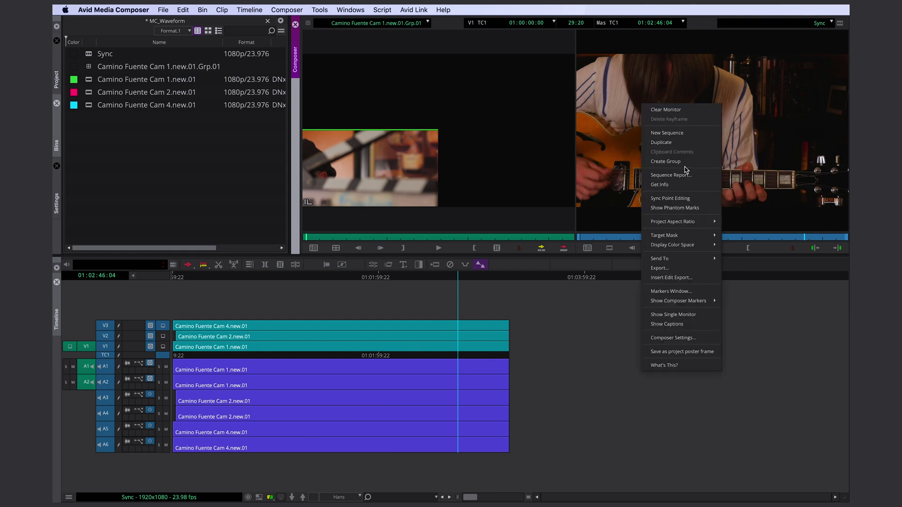
left_click(683, 163)
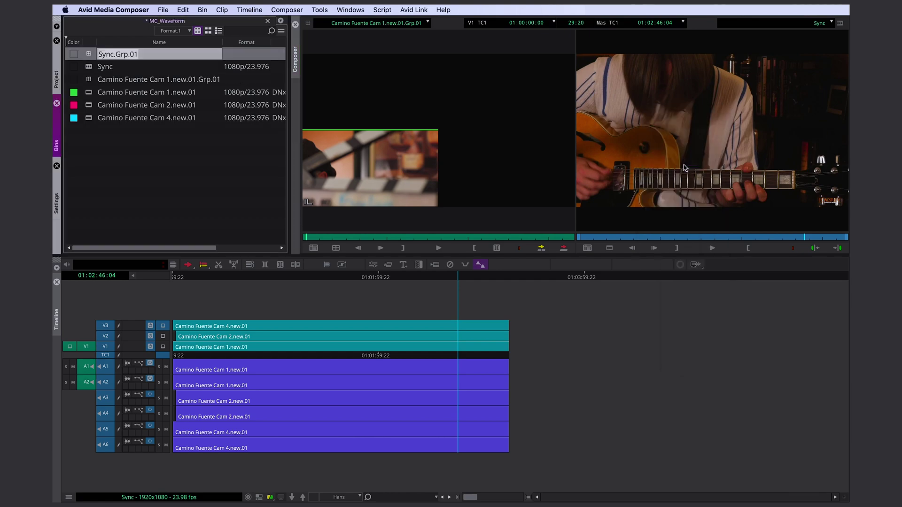